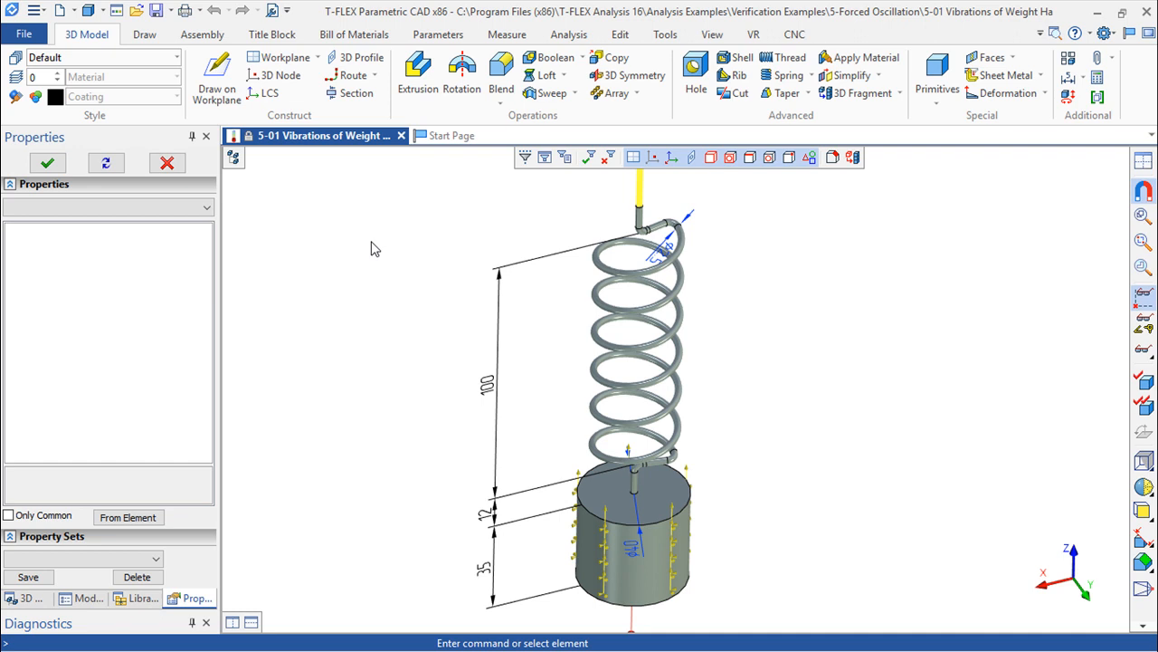
Step: Start a new FEA study for the spring-and-weight model and examine the available static, dynamic and thermal study types
{"action": "left_click_drag", "start_coordinate": [717, 525], "coordinate": [757, 479]}
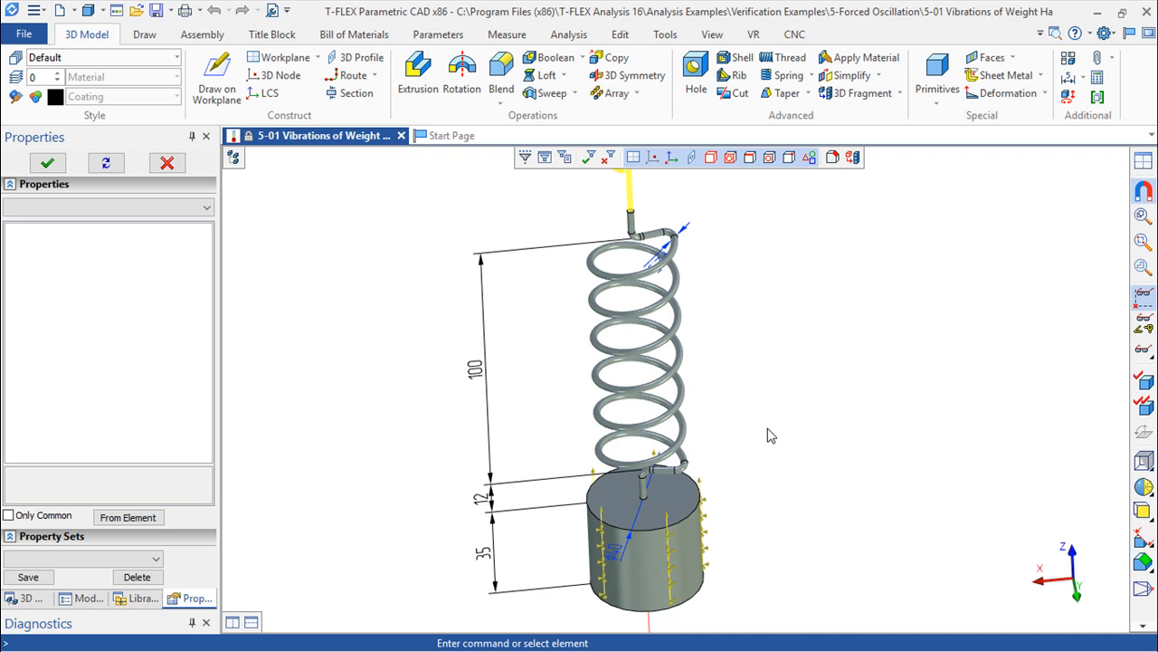
{"action": "left_click", "coordinate": [559, 35]}
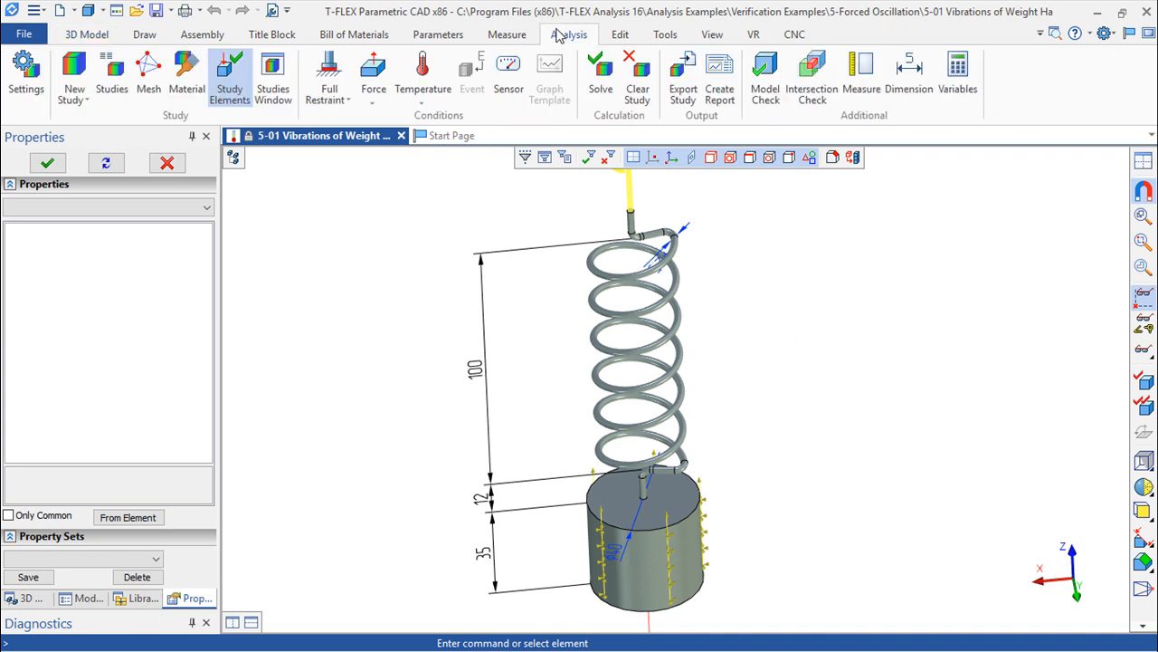
{"action": "left_click", "coordinate": [80, 106]}
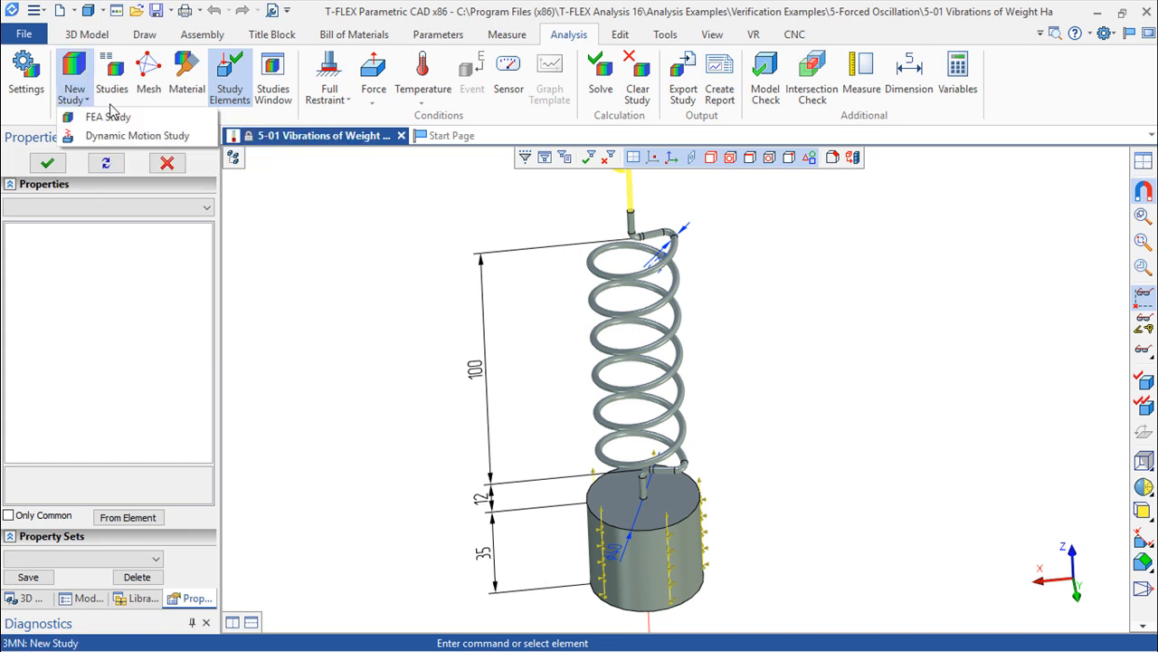
{"action": "left_click", "coordinate": [111, 120]}
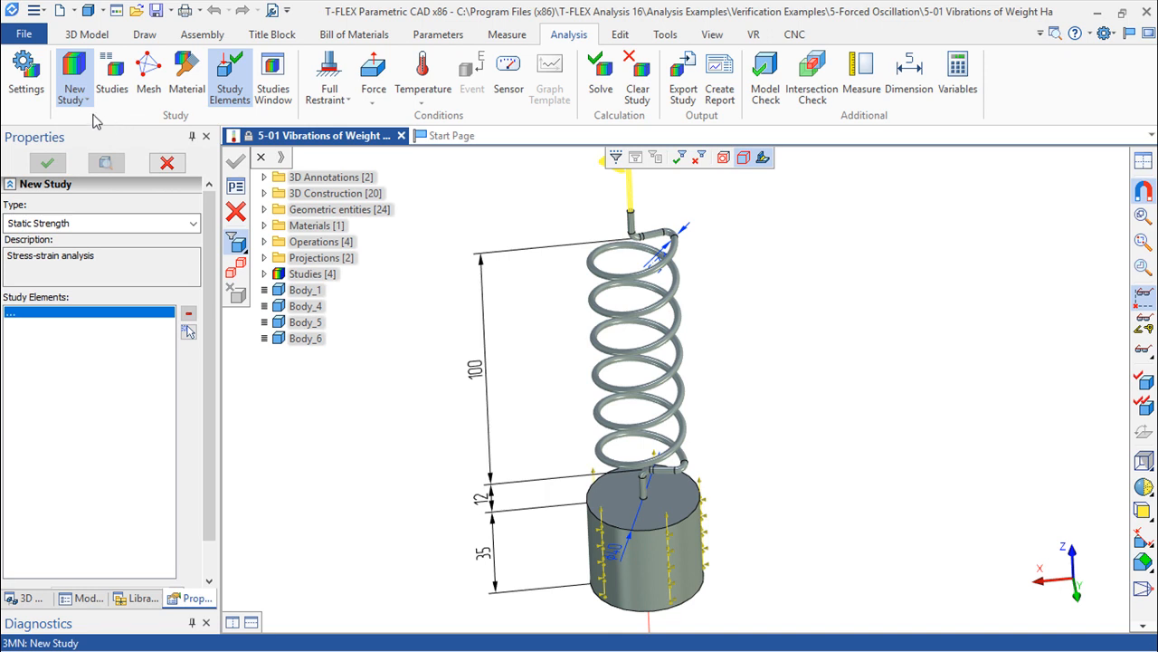
{"action": "left_click", "coordinate": [193, 222]}
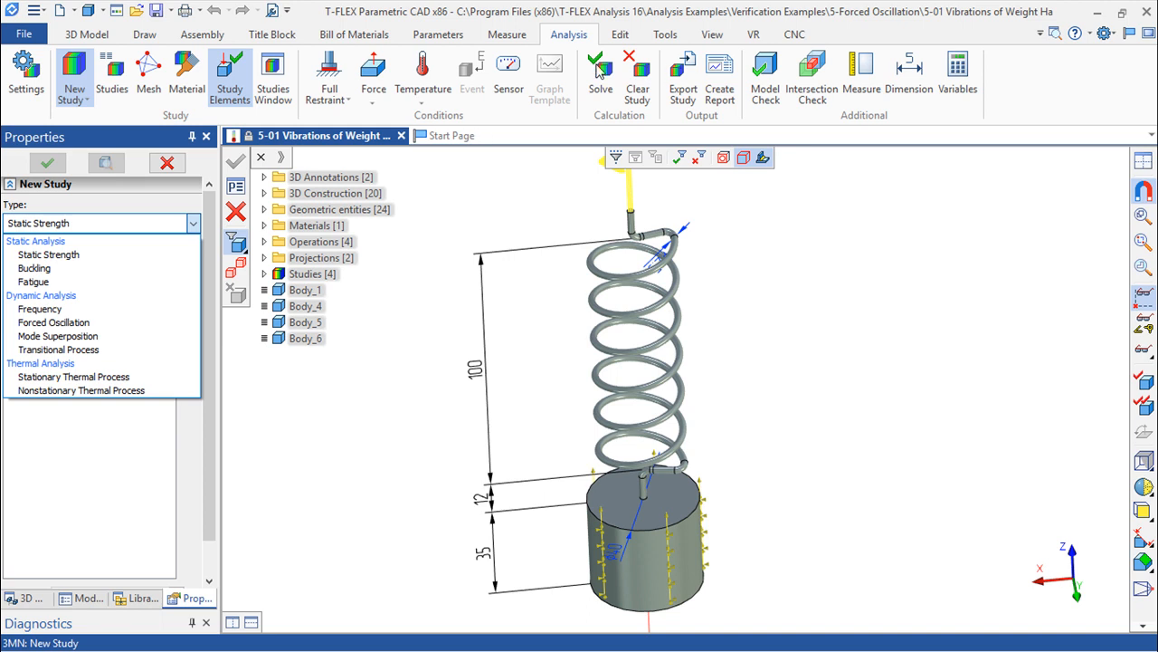
Step: Review the solving method, nonlinear and thermoeffects settings of Study_0(self-weight) without running the calculation
{"action": "left_click", "coordinate": [606, 79]}
{"action": "left_click", "coordinate": [601, 76]}
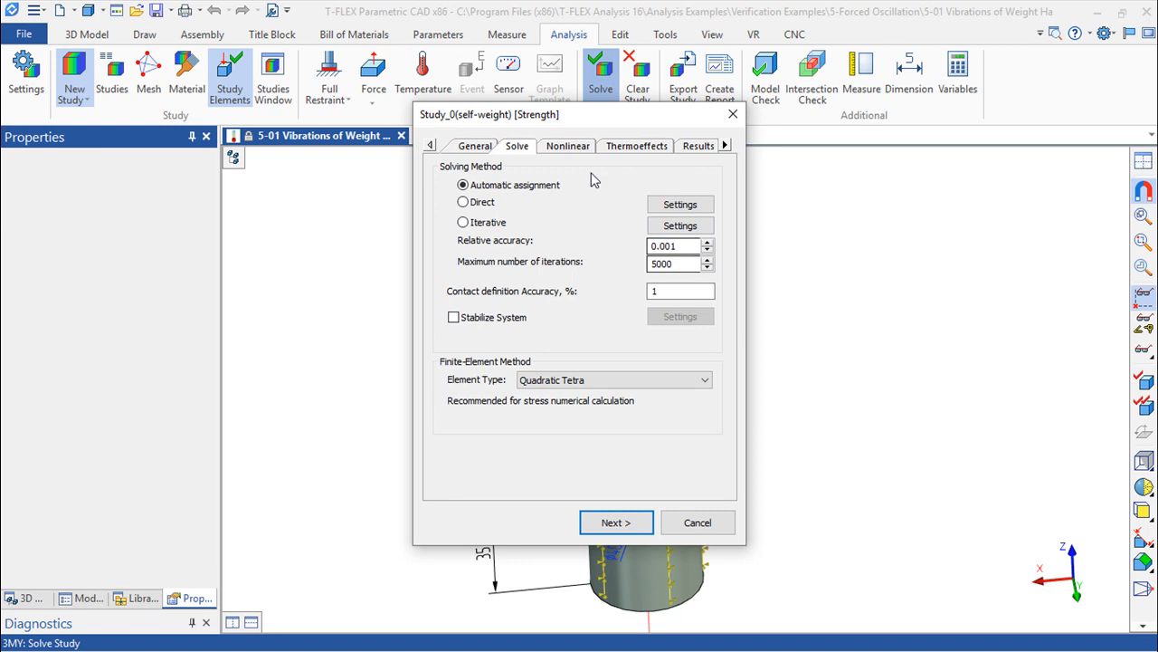
{"action": "left_click", "coordinate": [563, 150]}
{"action": "left_click", "coordinate": [643, 148]}
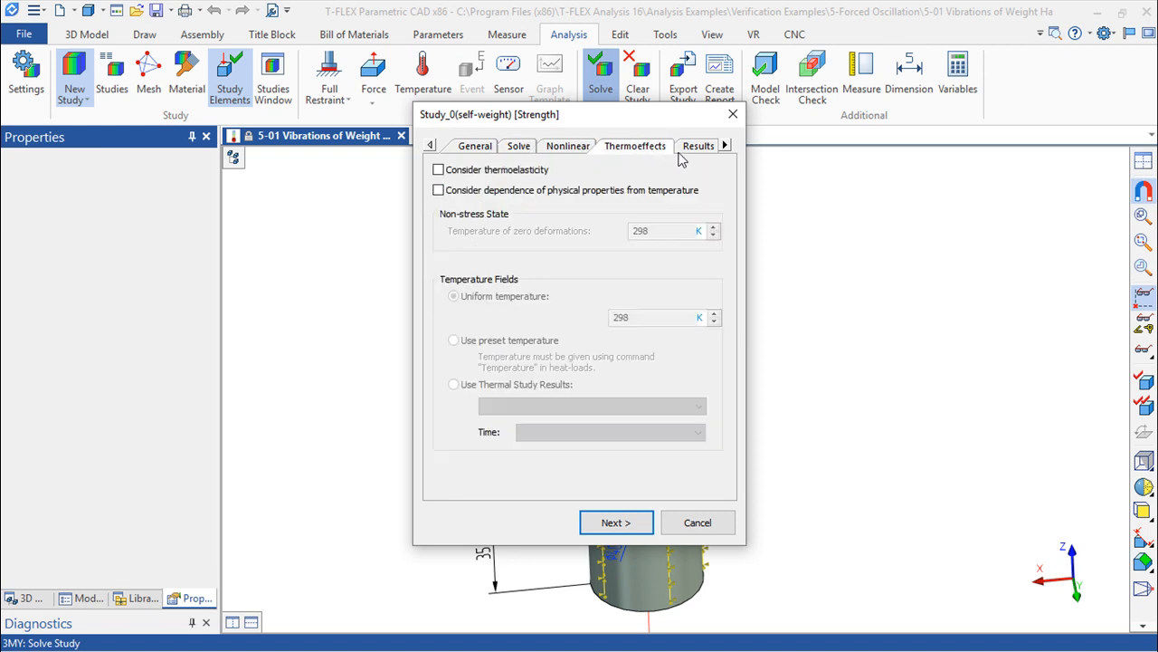
{"action": "left_click", "coordinate": [517, 147]}
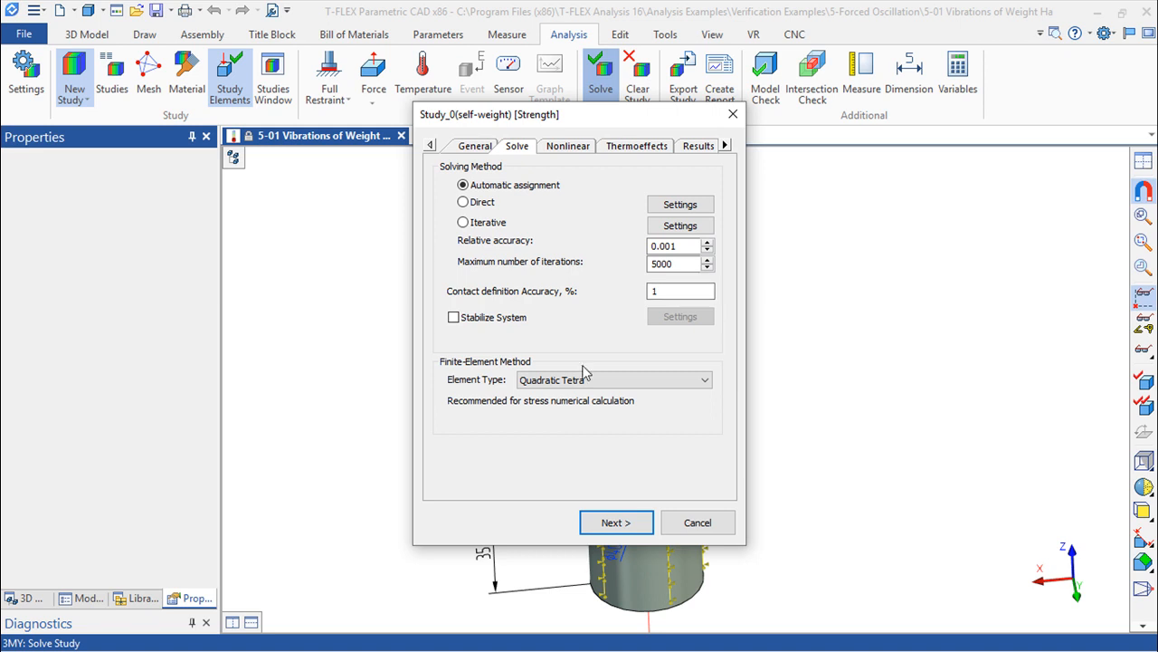
{"action": "left_click", "coordinate": [698, 530]}
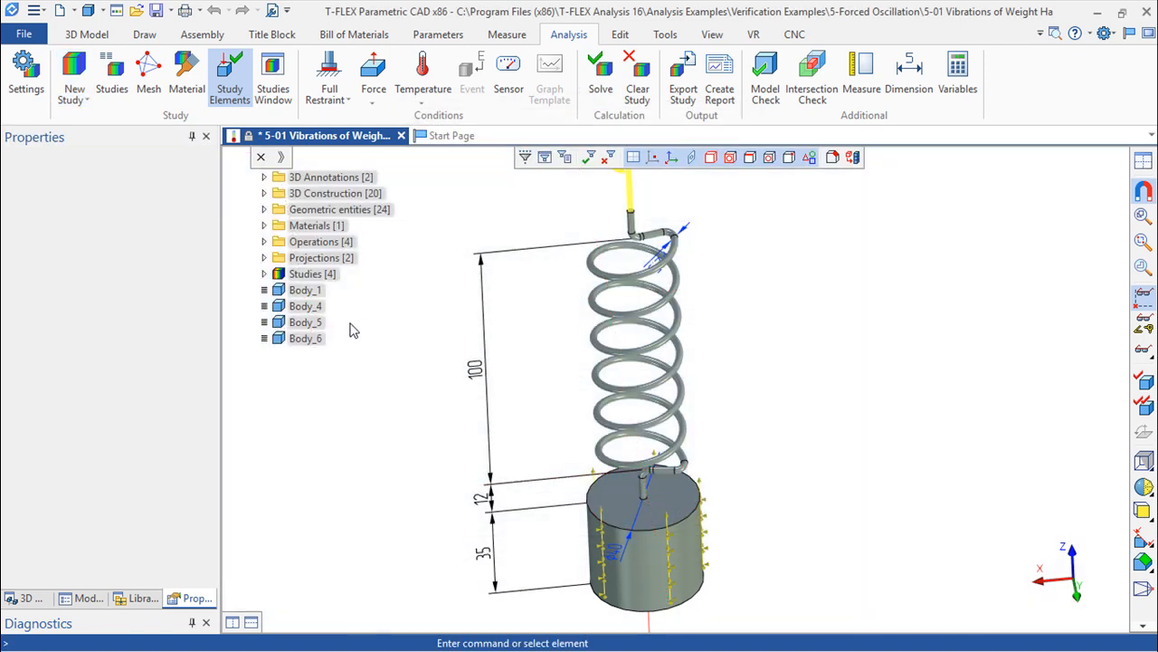
Step: Select Study_0(self-weight) among the model's studies and solve it with its existing settings
{"action": "left_click", "coordinate": [265, 274]}
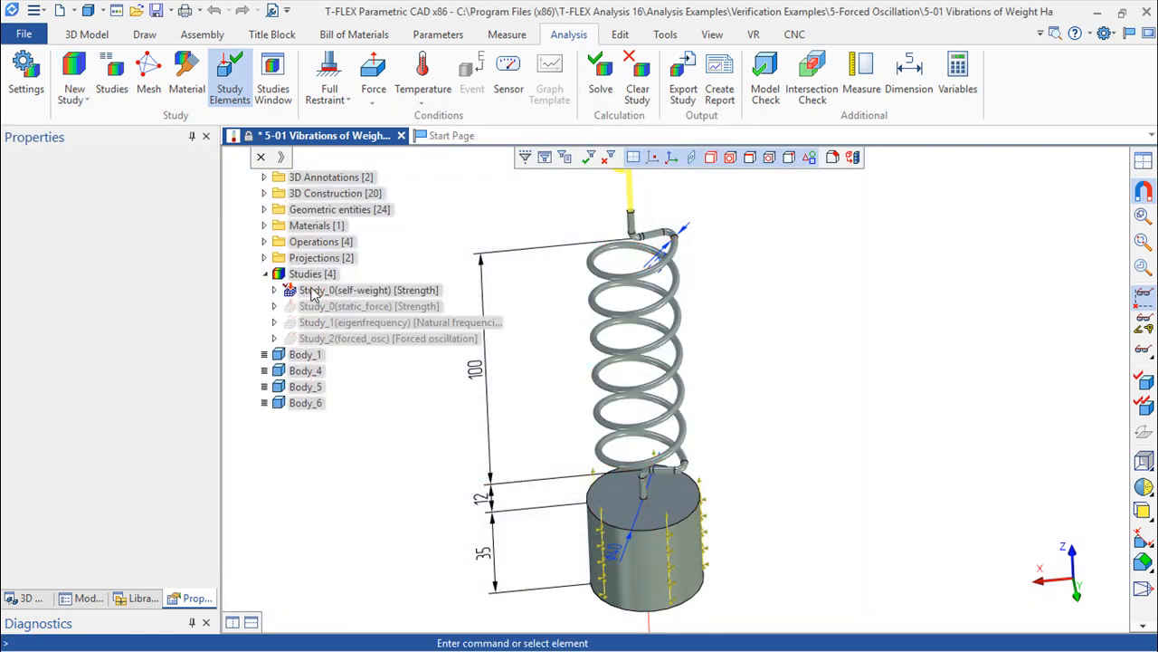
{"action": "left_click", "coordinate": [274, 290]}
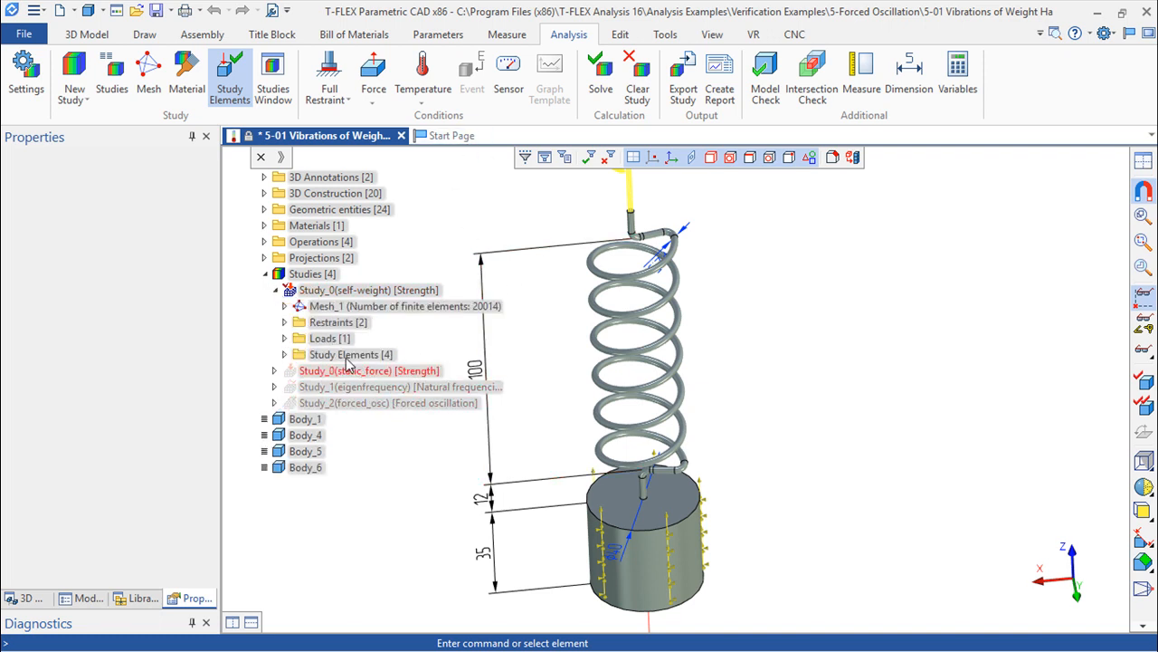
{"action": "left_click", "coordinate": [326, 289]}
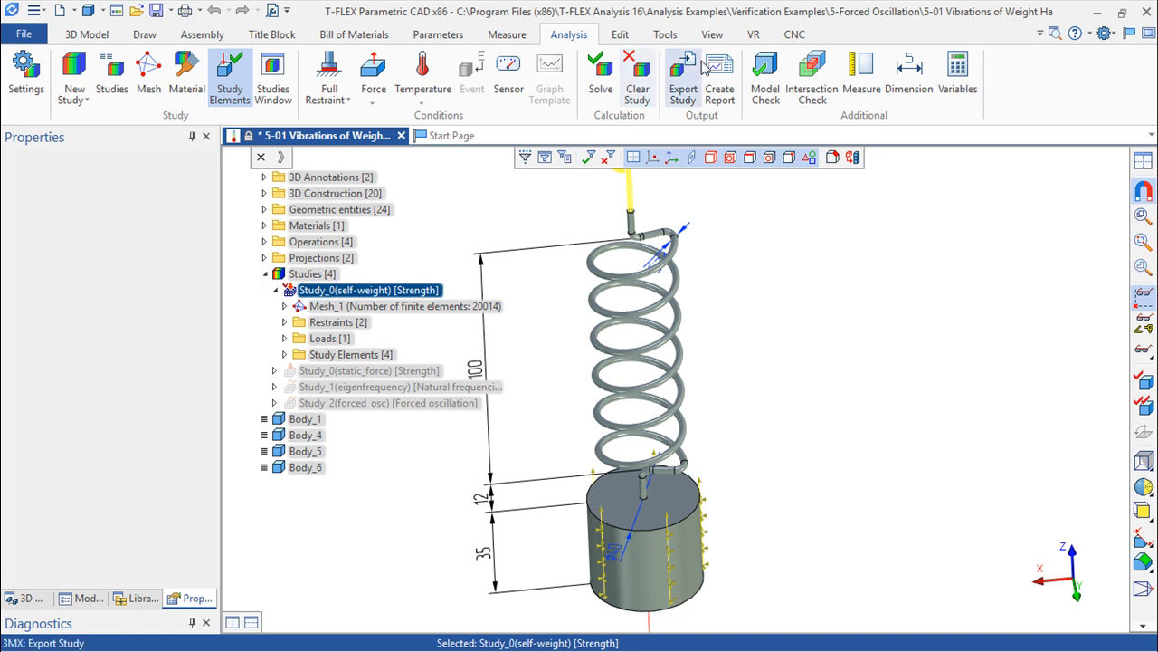
{"action": "left_click", "coordinate": [603, 80]}
{"action": "left_click", "coordinate": [610, 520]}
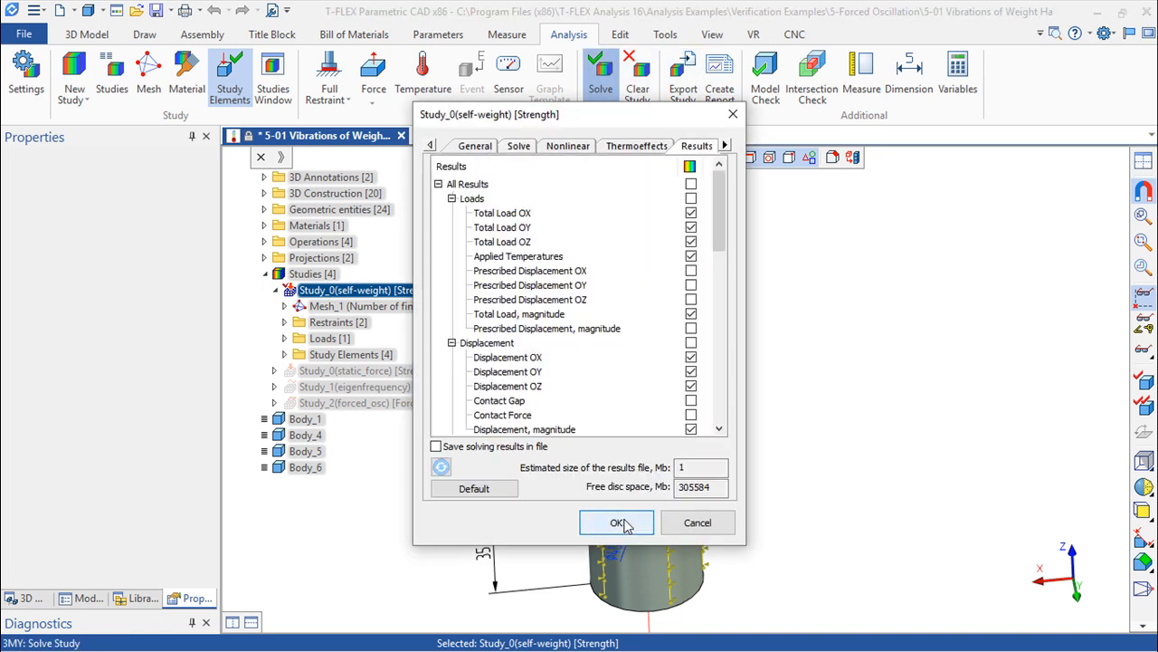
{"action": "left_click", "coordinate": [621, 592]}
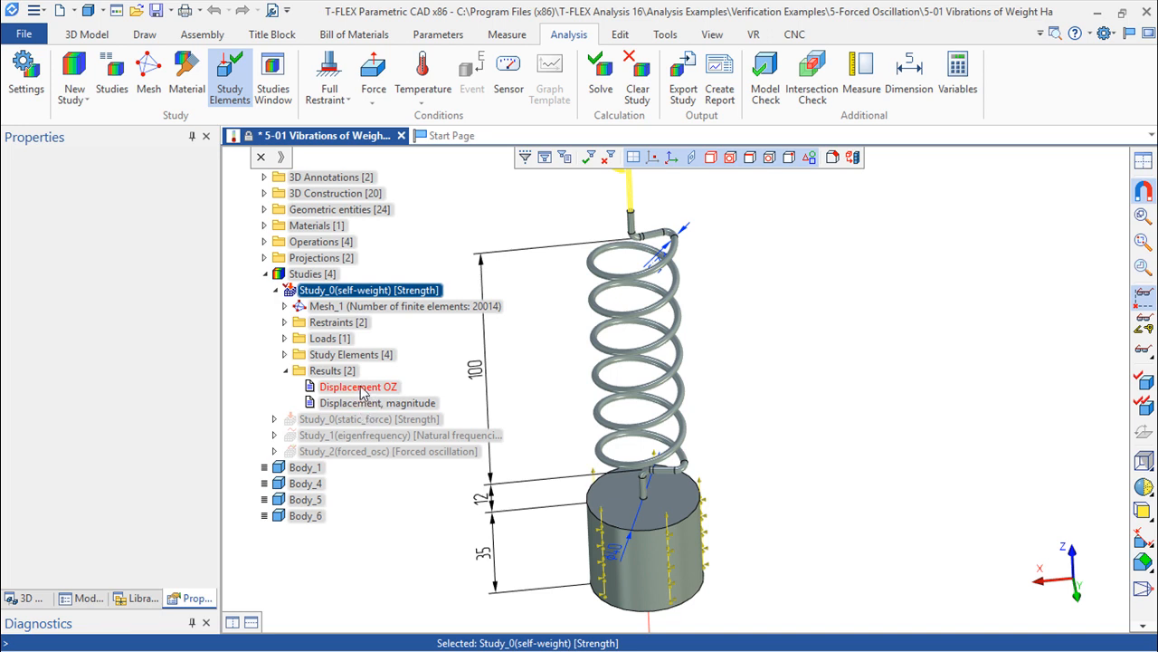
Step: Open the Displacement OZ result of the self-weight study and play the animation of the spring's deformed state
{"action": "double_click", "coordinate": [362, 388]}
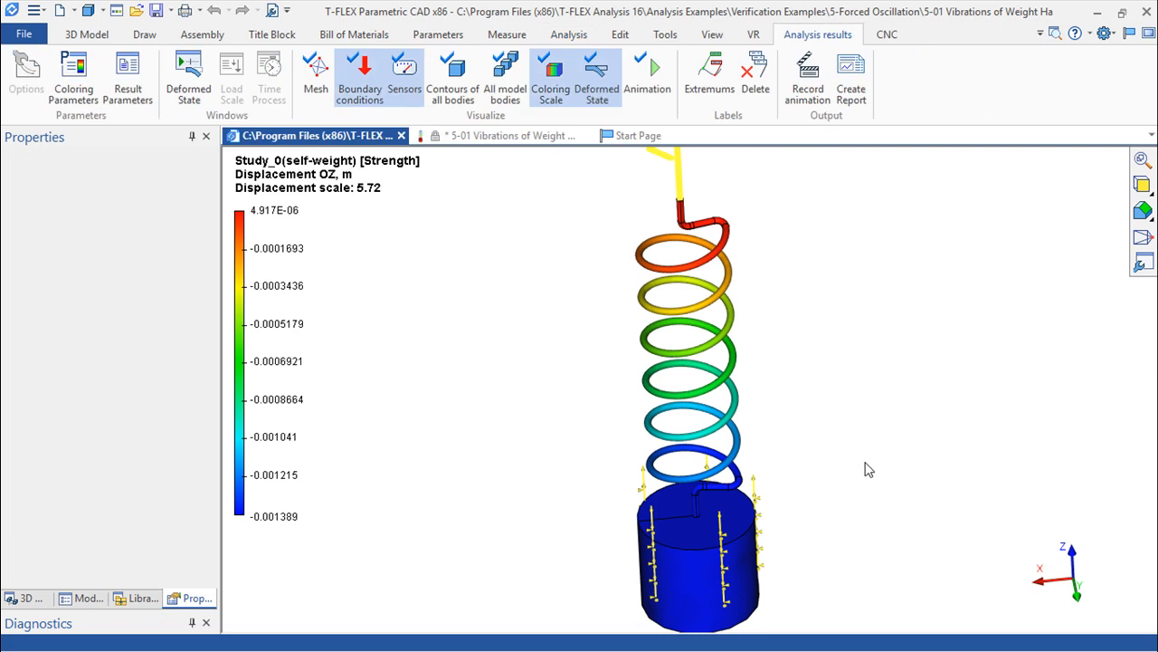
{"action": "left_click", "coordinate": [646, 74]}
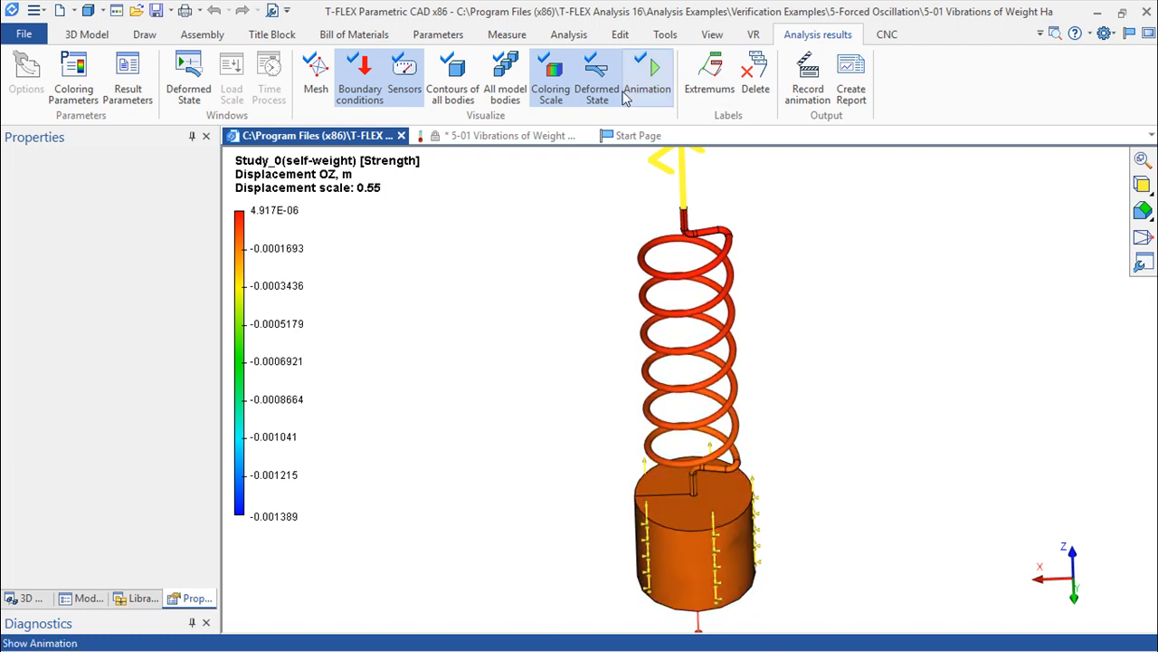
{"action": "left_click", "coordinate": [188, 77]}
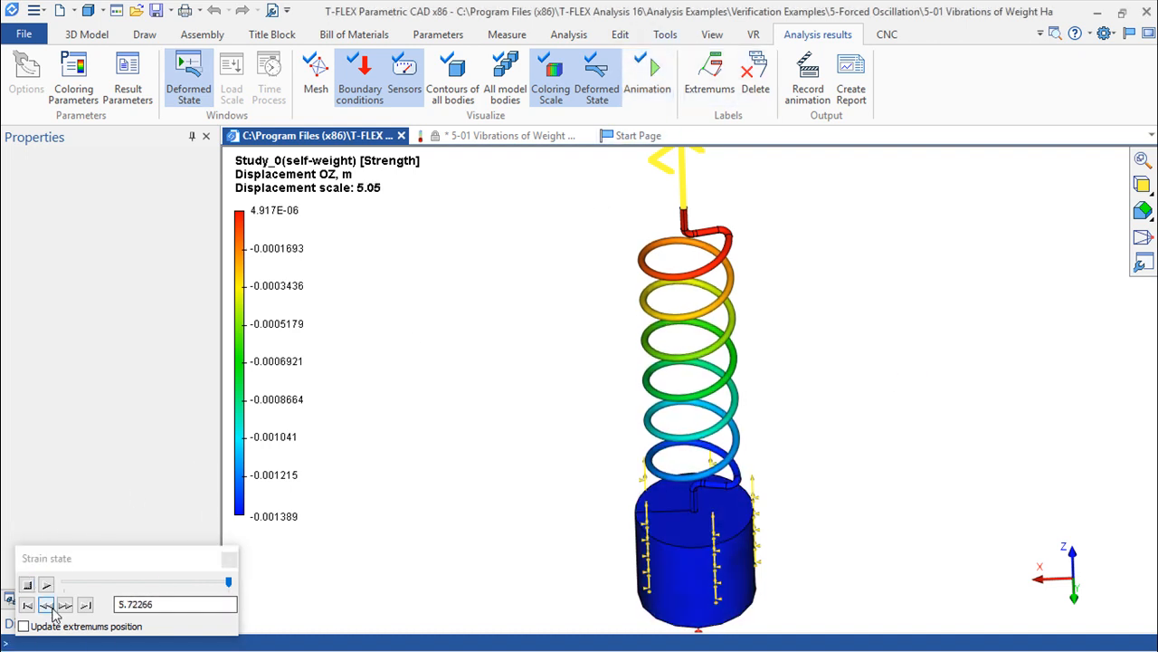
{"action": "left_click", "coordinate": [178, 86]}
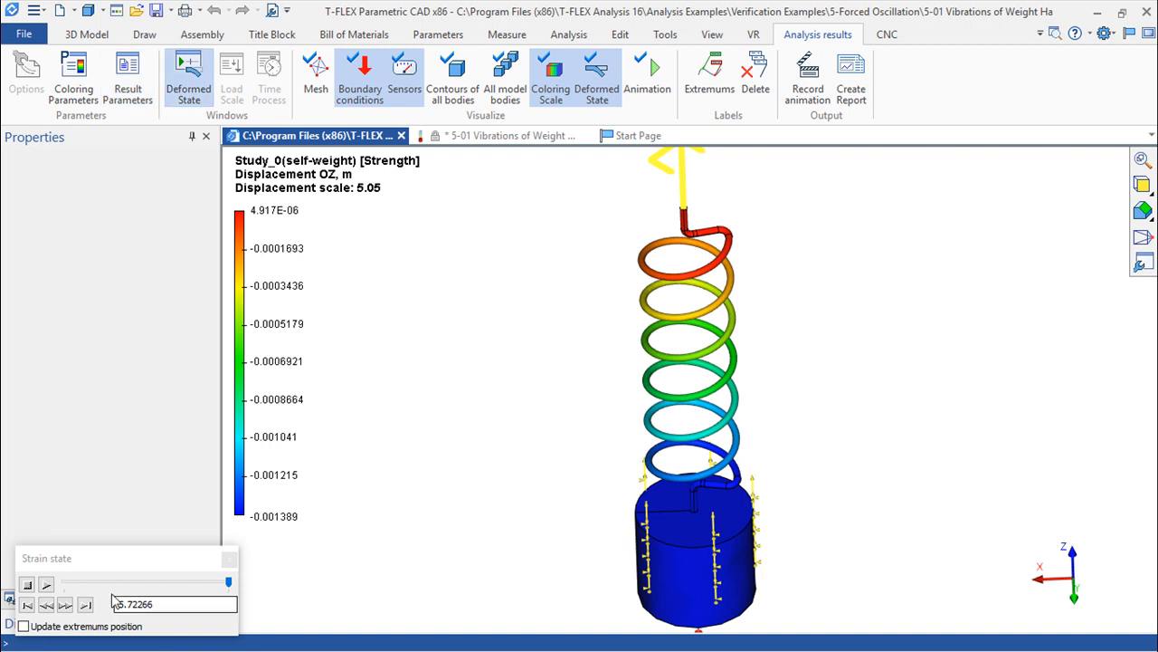
{"action": "left_click", "coordinate": [45, 585]}
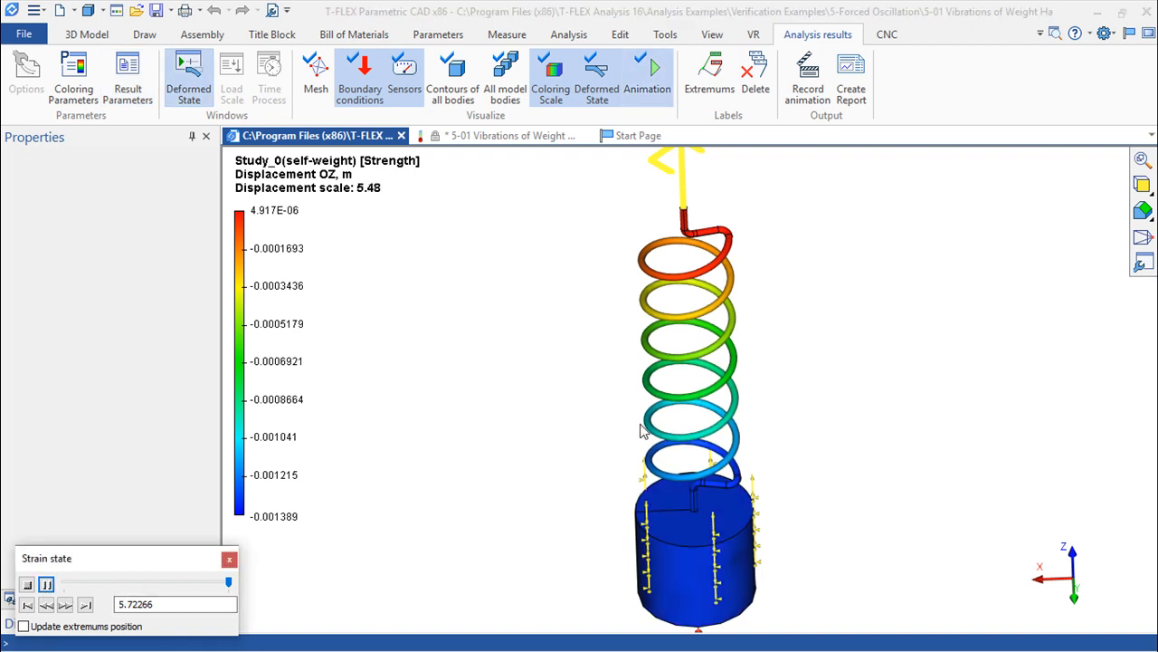
{"action": "left_click_drag", "start_coordinate": [555, 504], "coordinate": [594, 414]}
{"action": "left_click_drag", "start_coordinate": [846, 575], "coordinate": [747, 401]}
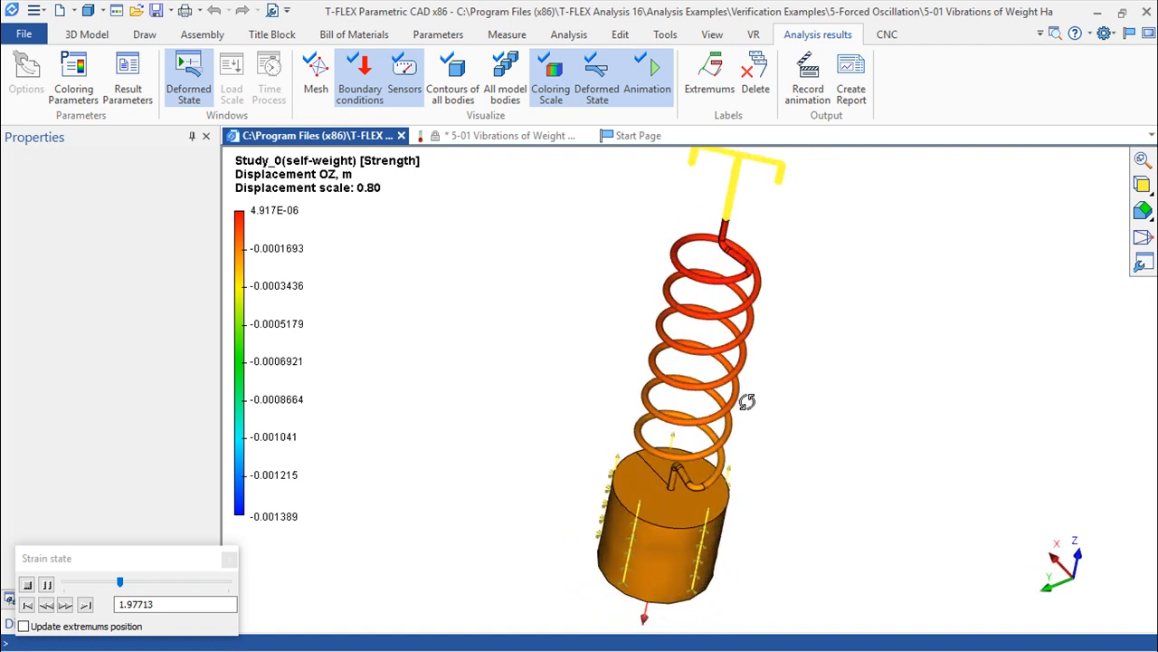
Step: Turn on updating of extremum positions in the strain state animation, inspect the deforming spring, and close the result
{"action": "left_click", "coordinate": [230, 561]}
{"action": "left_click", "coordinate": [178, 91]}
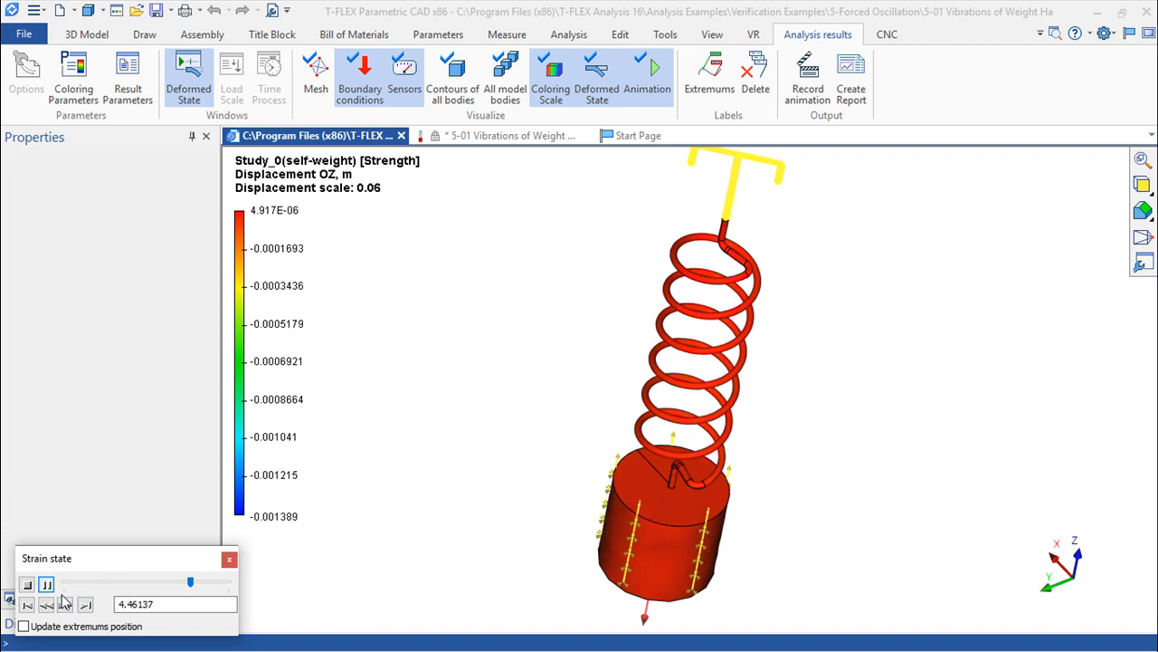
{"action": "left_click", "coordinate": [23, 626]}
{"action": "left_click_drag", "start_coordinate": [850, 349], "coordinate": [721, 503]}
{"action": "left_click_drag", "start_coordinate": [941, 328], "coordinate": [851, 398]}
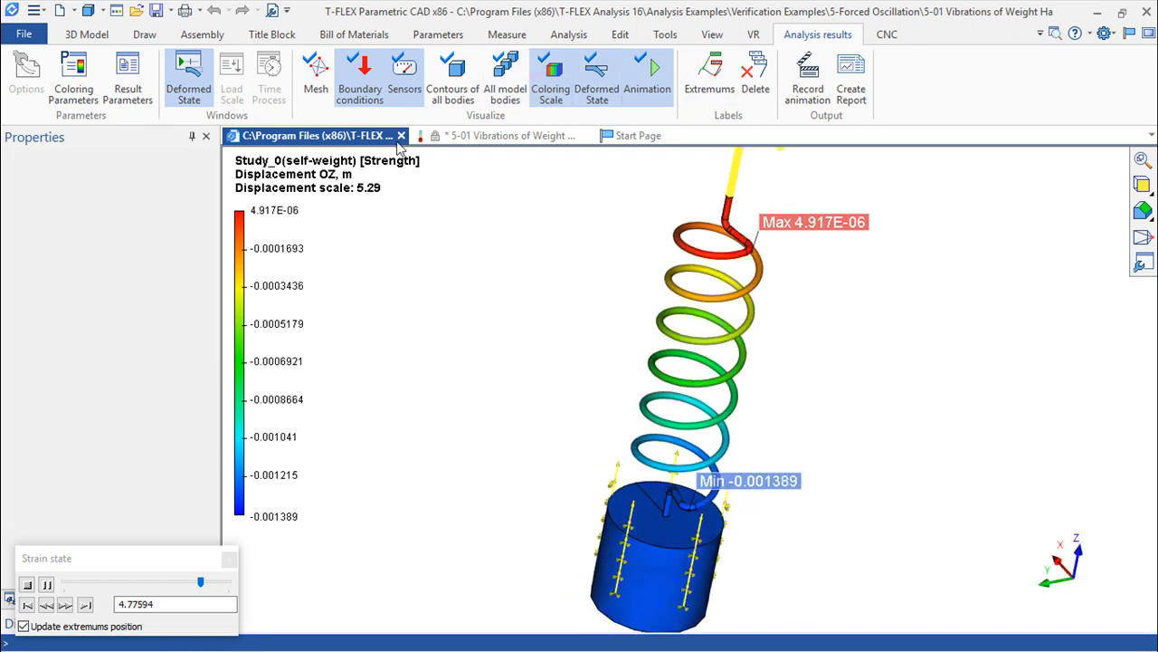
{"action": "left_click", "coordinate": [401, 136]}
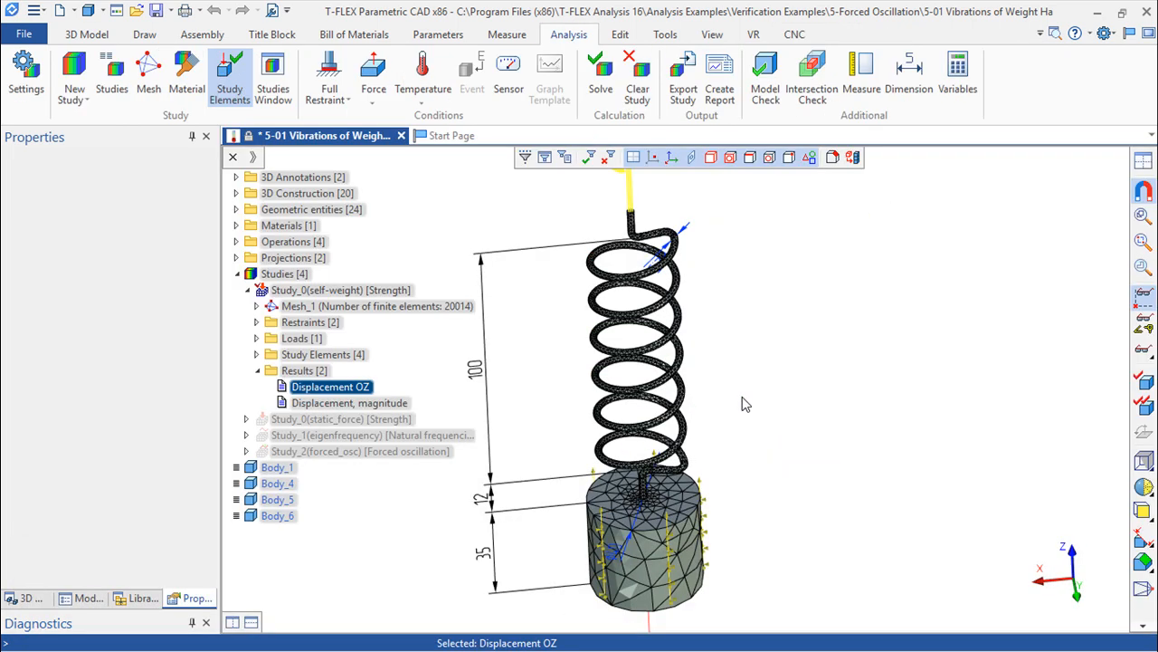